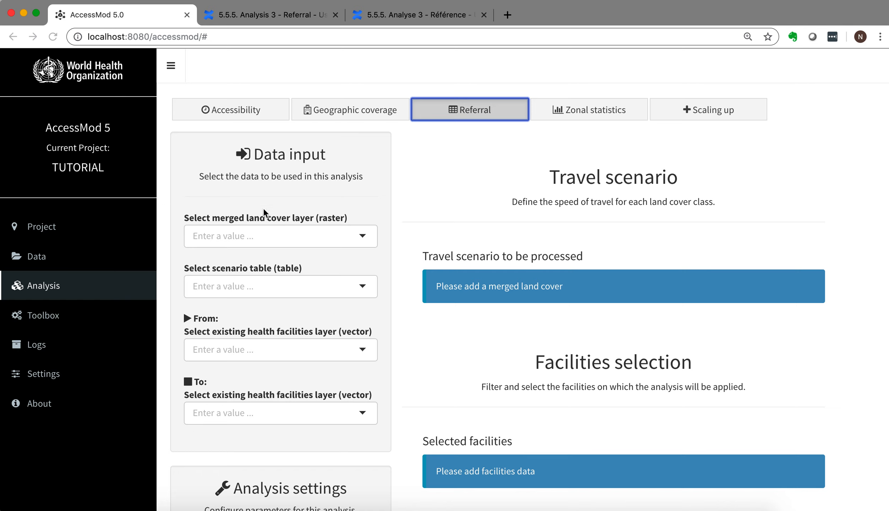
Choose "land cover merged [landcover merged]" as the merged land cover layer and "scenario processed [accessibility analysis full]" as the scenario table.
{"action": "left_click", "coordinate": [362, 235]}
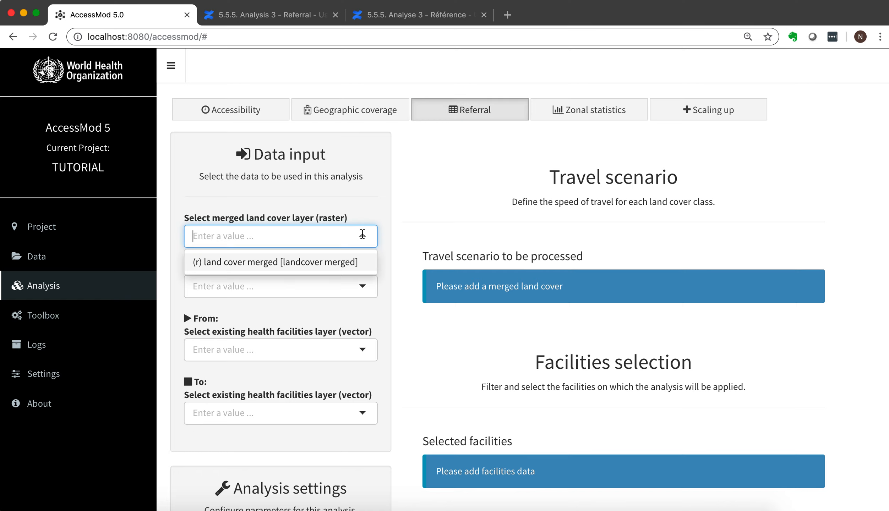
{"action": "left_click", "coordinate": [335, 262]}
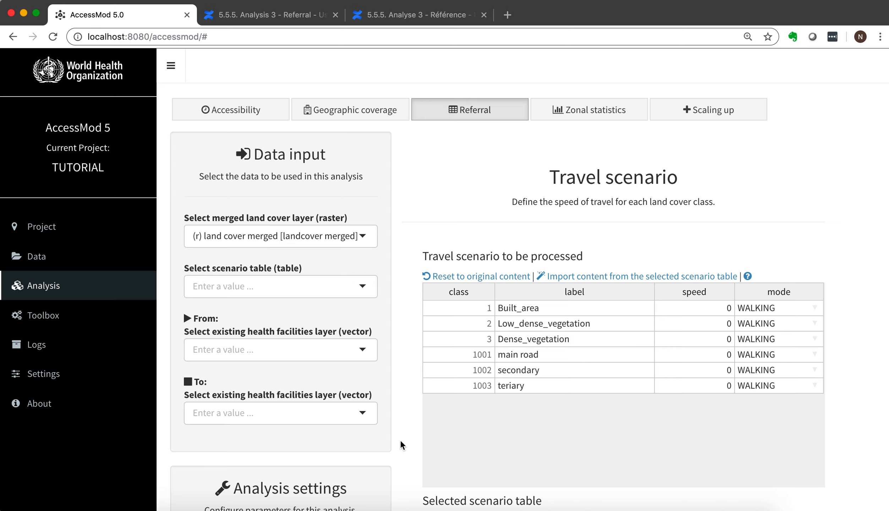
{"action": "left_click", "coordinate": [363, 288]}
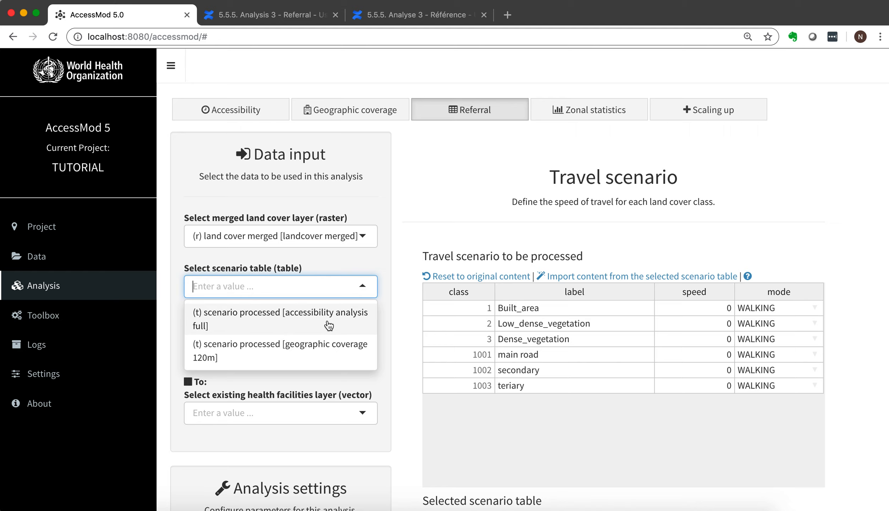
{"action": "left_click", "coordinate": [308, 322]}
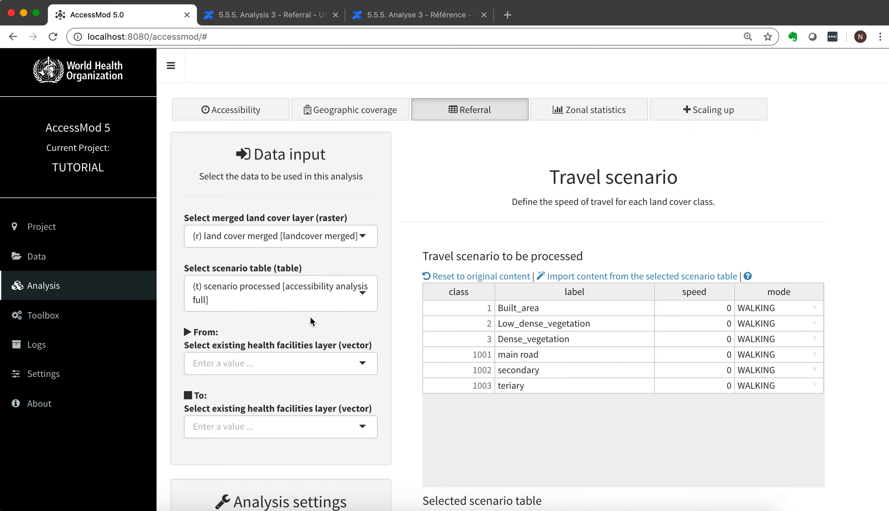
Import the content of the selected scenario table into the travel scenario to be processed.
{"action": "scroll", "coordinate": [410, 422], "scroll_direction": "down", "scroll_amount": 6}
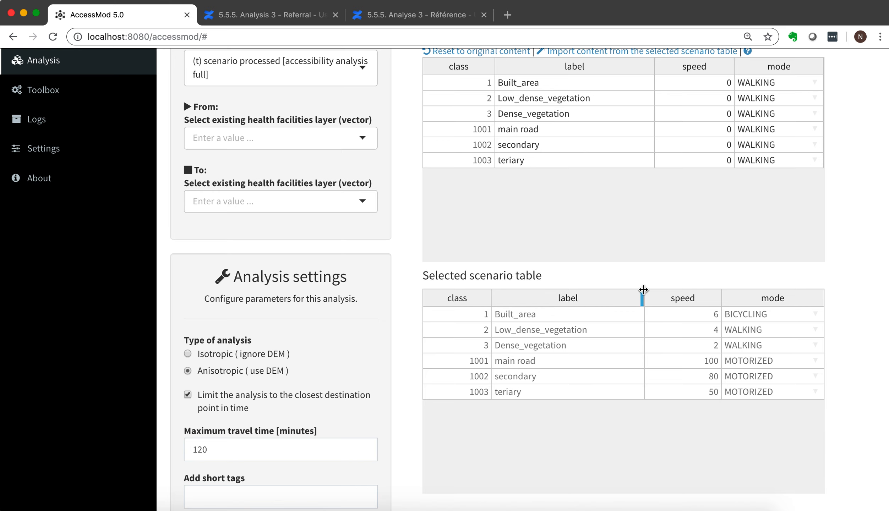
{"action": "scroll", "coordinate": [634, 273], "scroll_direction": "up", "scroll_amount": 3}
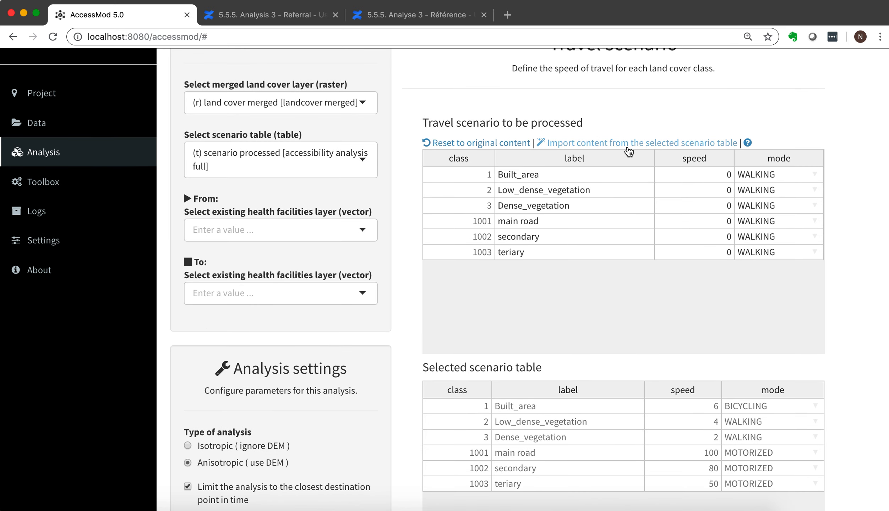
{"action": "left_click", "coordinate": [628, 145]}
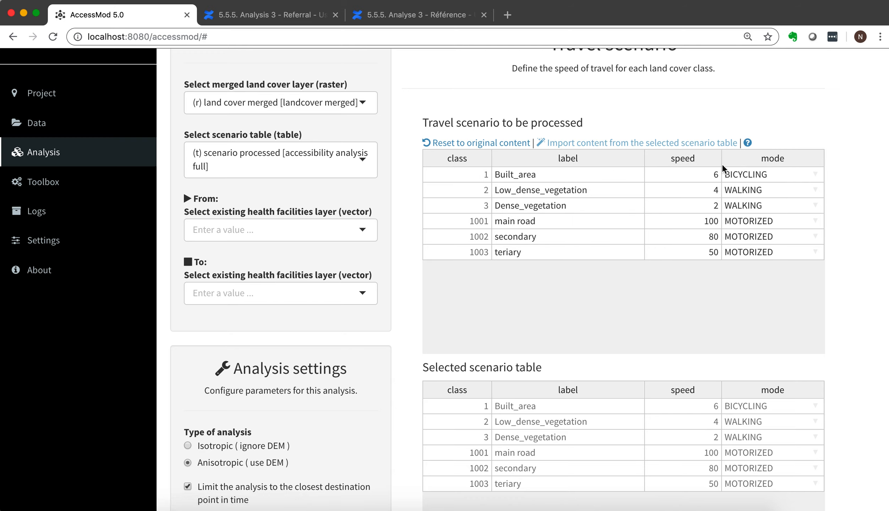
{"action": "left_click", "coordinate": [689, 180]}
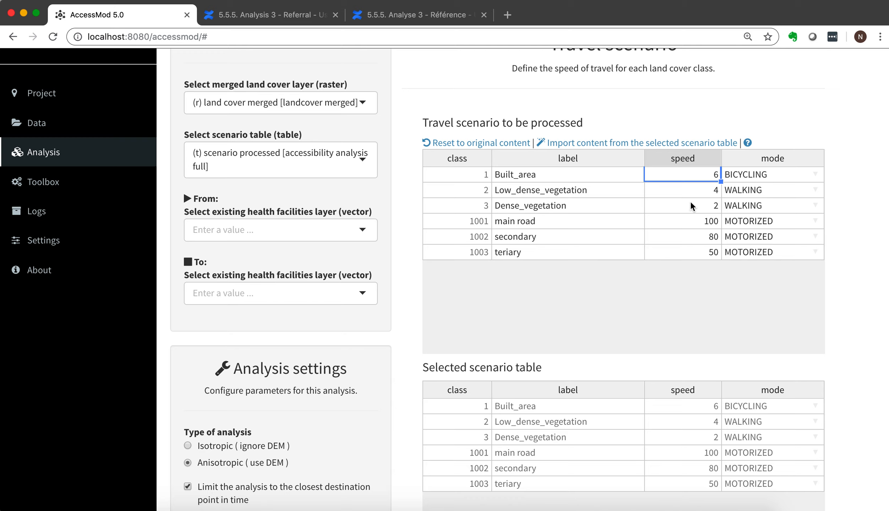
{"action": "left_click", "coordinate": [692, 185]}
{"action": "left_click", "coordinate": [693, 179]}
{"action": "left_click", "coordinate": [412, 229]}
Choose "facility [facilities]" as the existing health facilities layer for both From and To.
{"action": "scroll", "coordinate": [411, 229], "scroll_direction": "up", "scroll_amount": 2}
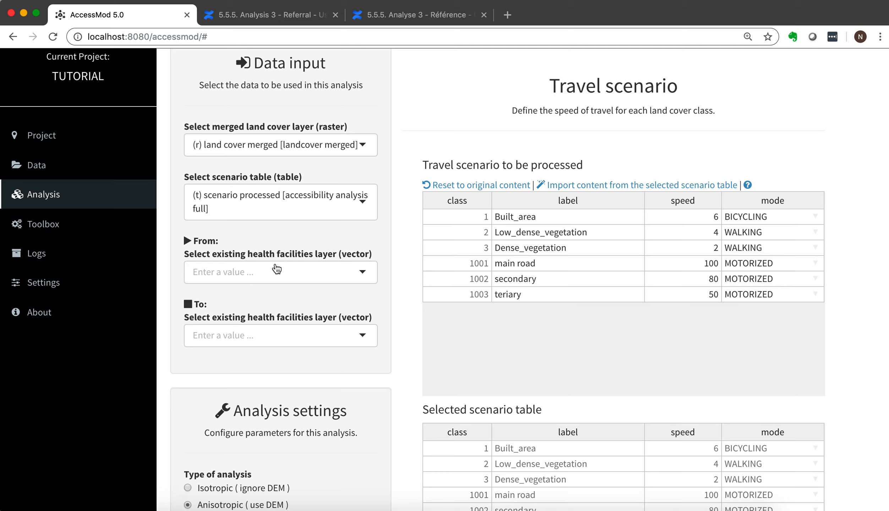
{"action": "left_click", "coordinate": [363, 274]}
{"action": "left_click", "coordinate": [337, 300]}
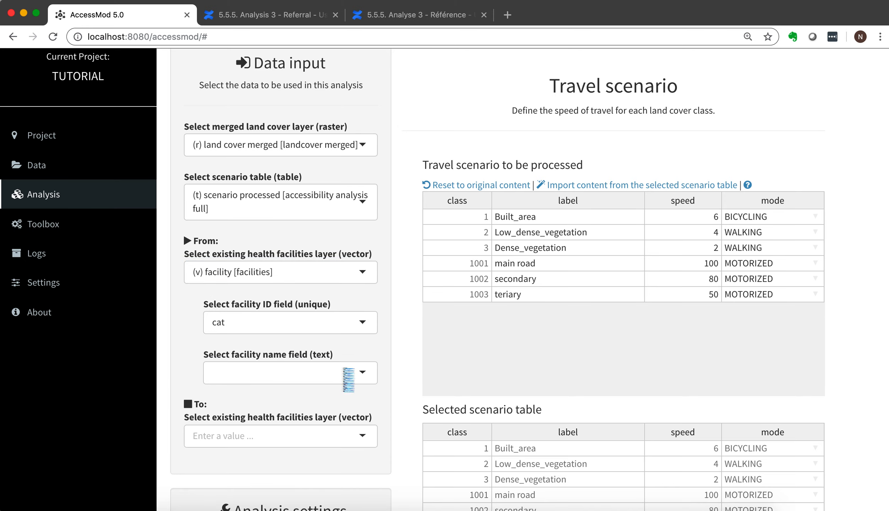
{"action": "left_click", "coordinate": [359, 435]}
{"action": "scroll", "coordinate": [357, 432], "scroll_direction": "down", "scroll_amount": 1}
{"action": "left_click", "coordinate": [342, 442]}
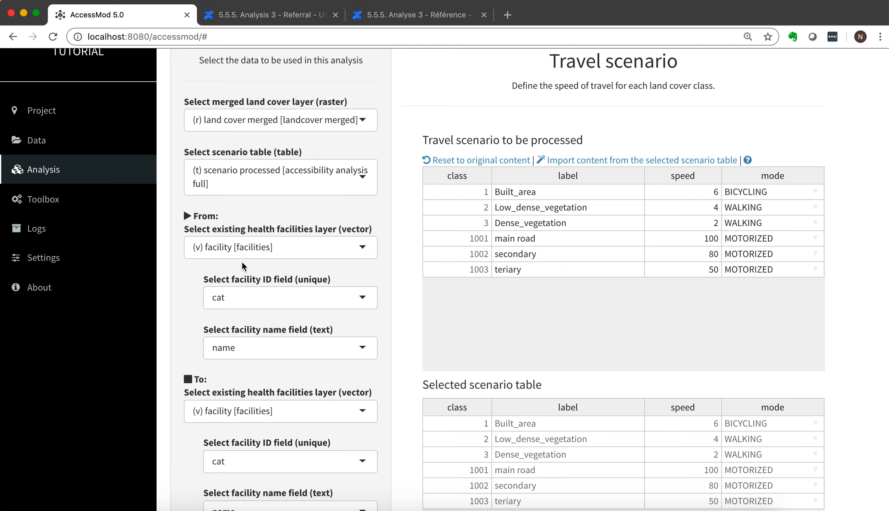
For the From facilities layer, use cat as the unique ID field and name as the facility name field.
{"action": "left_click", "coordinate": [363, 299]}
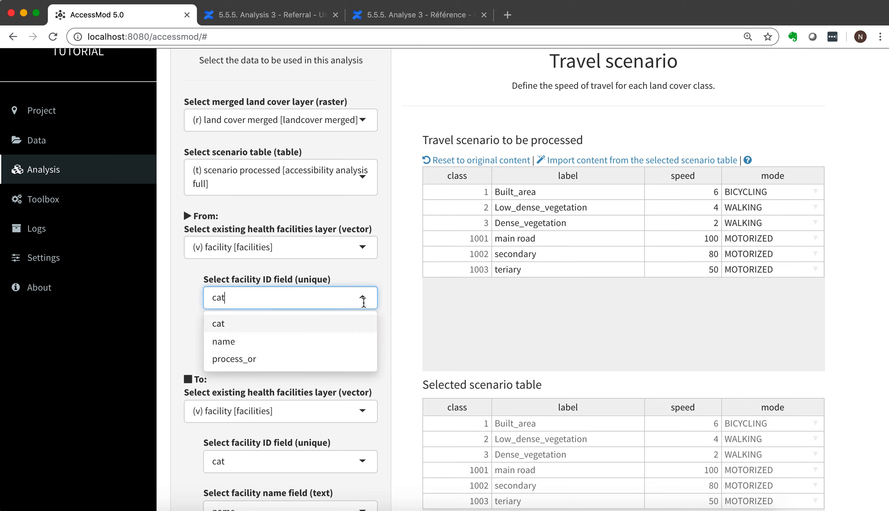
{"action": "left_click", "coordinate": [321, 324]}
{"action": "left_click", "coordinate": [358, 350]}
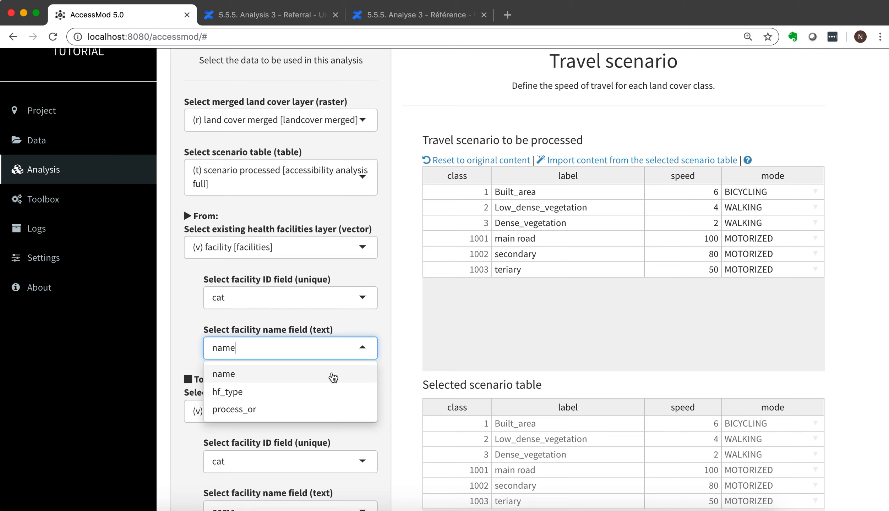
{"action": "left_click", "coordinate": [311, 373]}
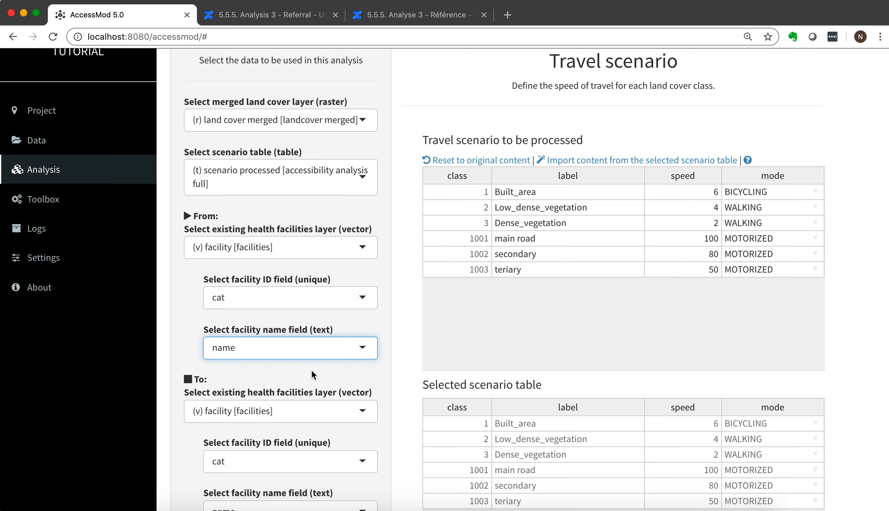
{"action": "left_click", "coordinate": [382, 371]}
For the To facilities layer, use cat as the unique ID field and name as the facility name field.
{"action": "scroll", "coordinate": [382, 370], "scroll_direction": "down", "scroll_amount": 3}
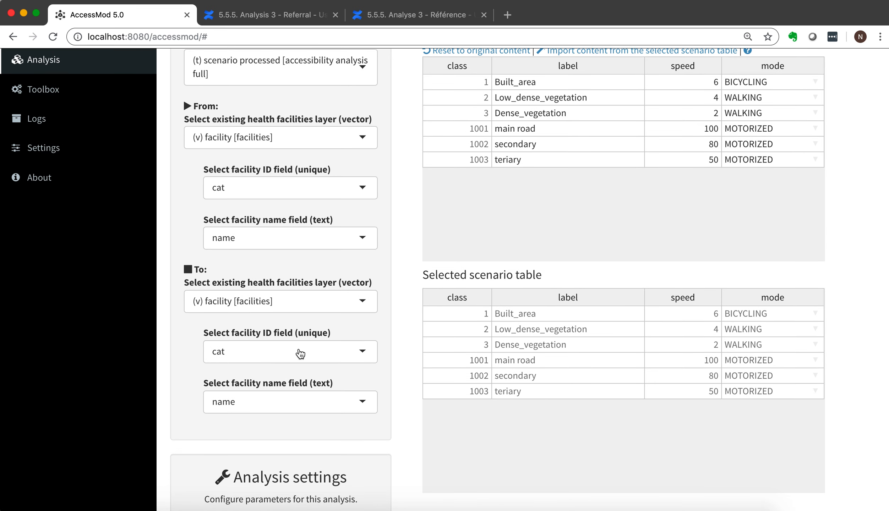
{"action": "left_click", "coordinate": [314, 355]}
{"action": "left_click", "coordinate": [314, 355]}
{"action": "left_click", "coordinate": [305, 402]}
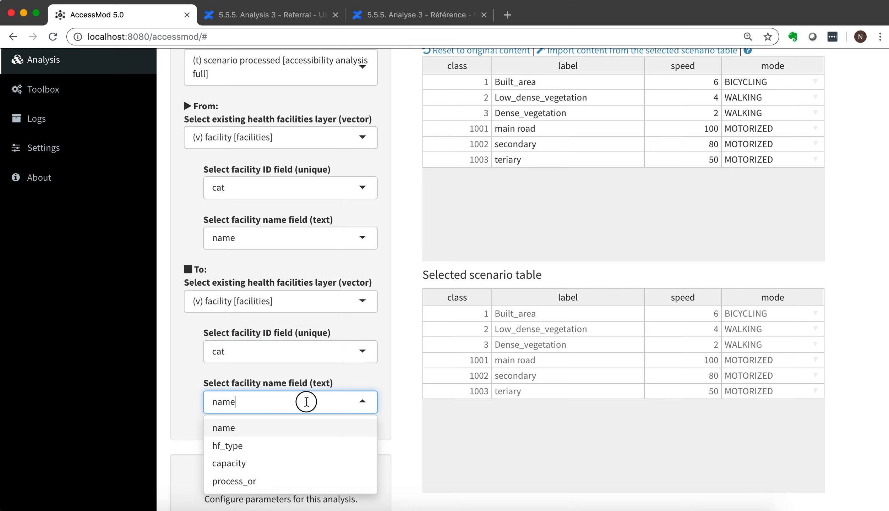
{"action": "left_click", "coordinate": [303, 426]}
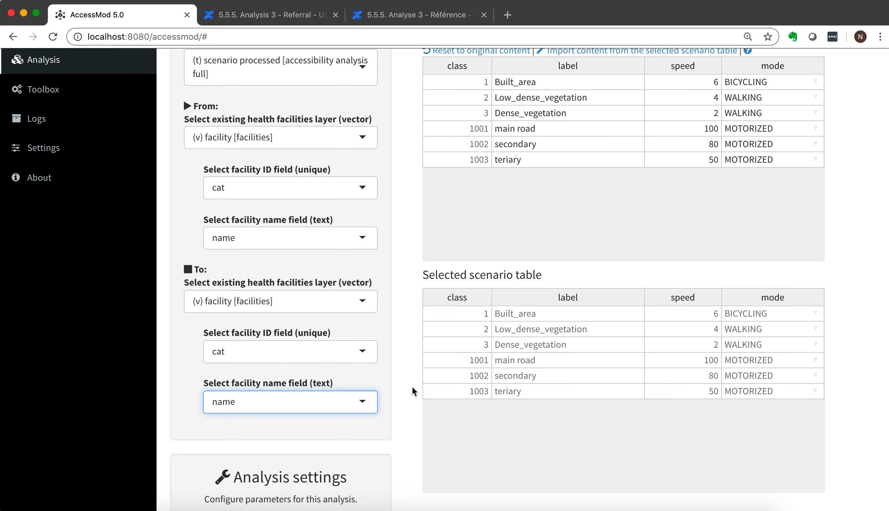
Examine the From and To facility tables in the facilities selection section.
{"action": "scroll", "coordinate": [412, 387], "scroll_direction": "down", "scroll_amount": 10}
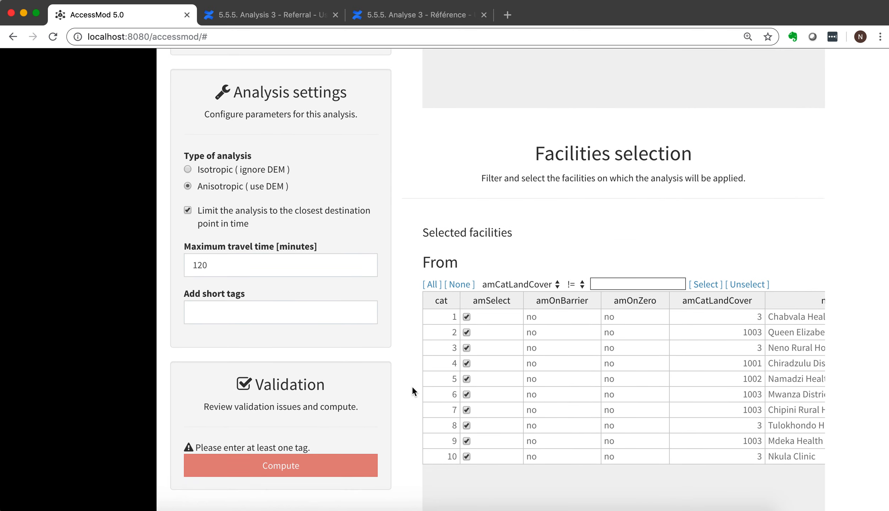
{"action": "scroll", "coordinate": [412, 387], "scroll_direction": "down", "scroll_amount": 2}
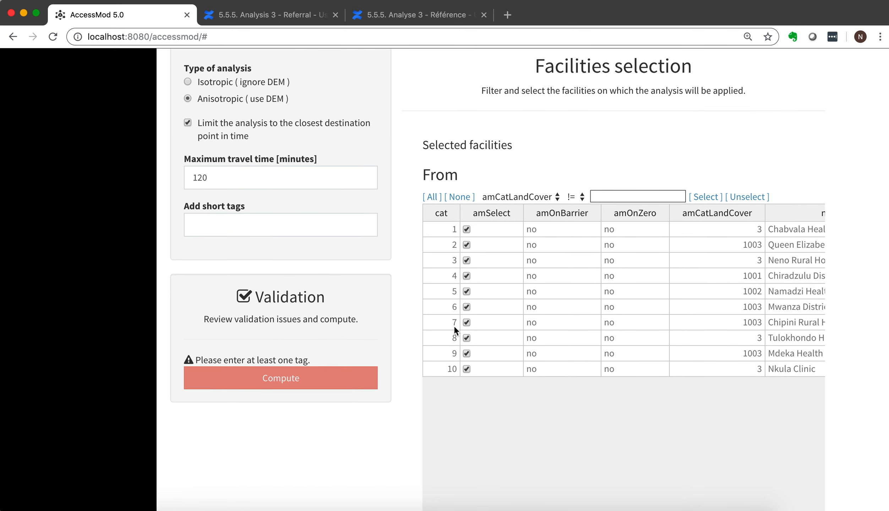
{"action": "scroll", "coordinate": [414, 364], "scroll_direction": "down", "scroll_amount": 8}
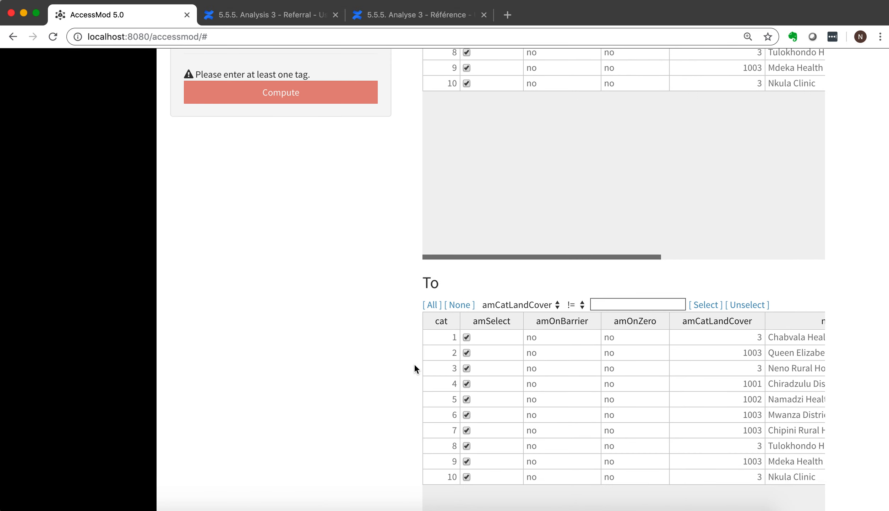
{"action": "scroll", "coordinate": [414, 364], "scroll_direction": "up", "scroll_amount": 9}
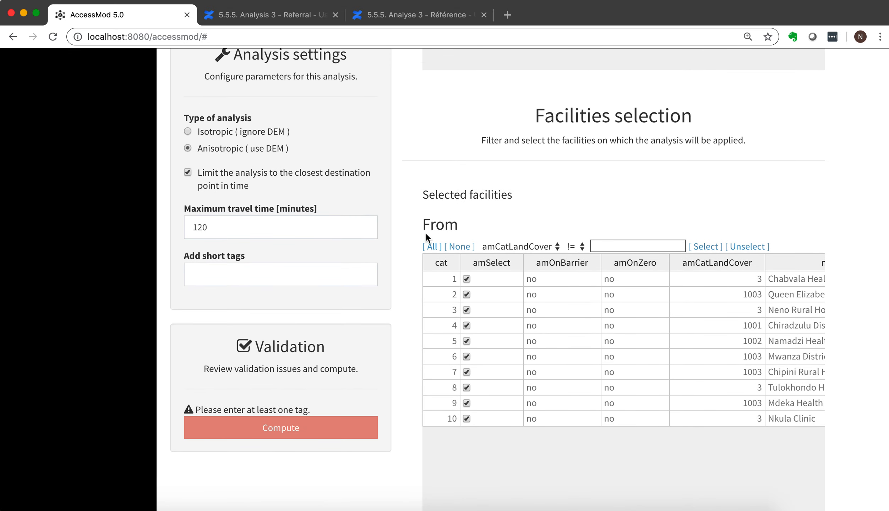
{"action": "left_click_drag", "start_coordinate": [422, 224], "coordinate": [456, 224]}
{"action": "scroll", "coordinate": [404, 366], "scroll_direction": "down", "scroll_amount": 9}
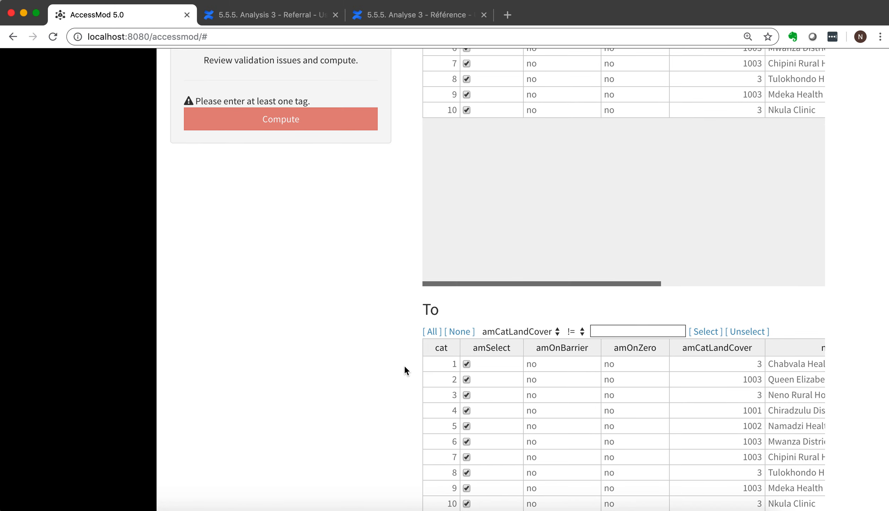
{"action": "left_click_drag", "start_coordinate": [421, 307], "coordinate": [440, 308]}
{"action": "left_click", "coordinate": [406, 132]}
{"action": "scroll", "coordinate": [406, 132], "scroll_direction": "up", "scroll_amount": 6}
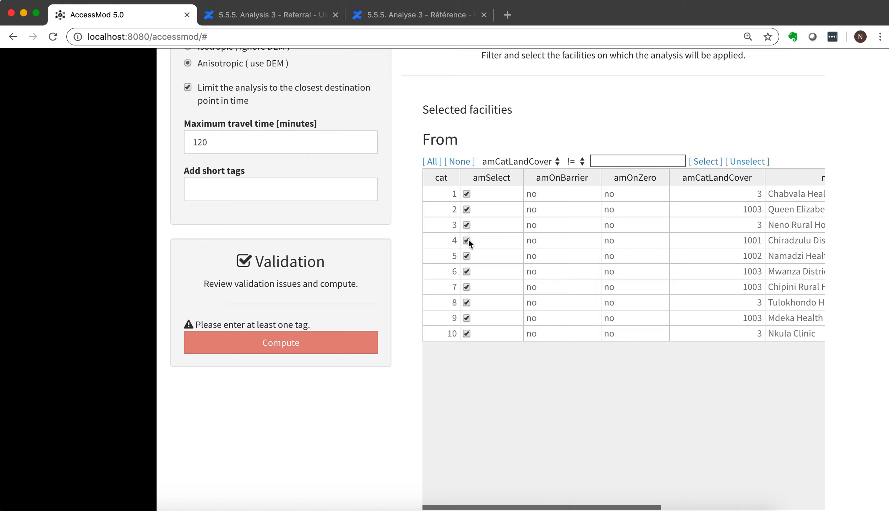
Try deselecting facilities 3, 5 and 6 individually in the From table, and reselect them.
{"action": "left_click", "coordinate": [467, 225]}
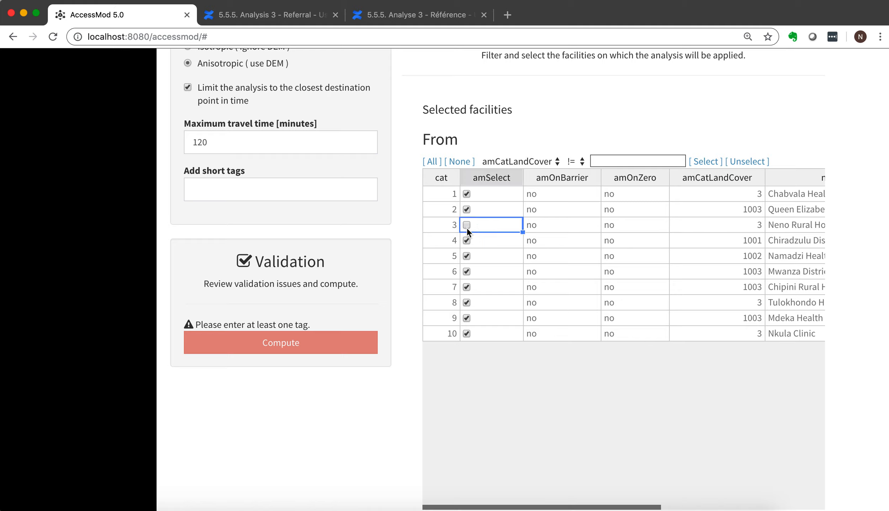
{"action": "left_click", "coordinate": [466, 257]}
{"action": "left_click", "coordinate": [466, 274]}
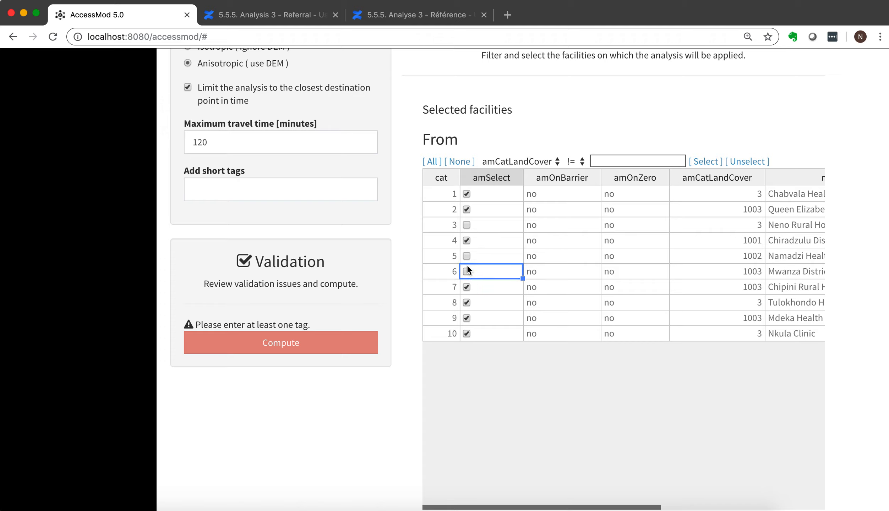
{"action": "left_click", "coordinate": [467, 257]}
{"action": "left_click", "coordinate": [466, 226]}
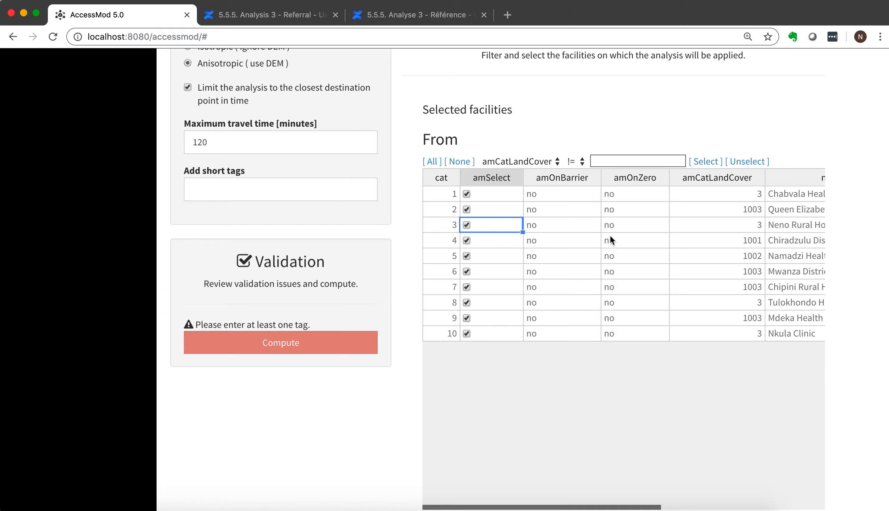
Clear the From table's selection and select only the facilities whose hf_type equals (==) Health Centre.
{"action": "scroll", "coordinate": [611, 237], "scroll_direction": "right", "scroll_amount": 5}
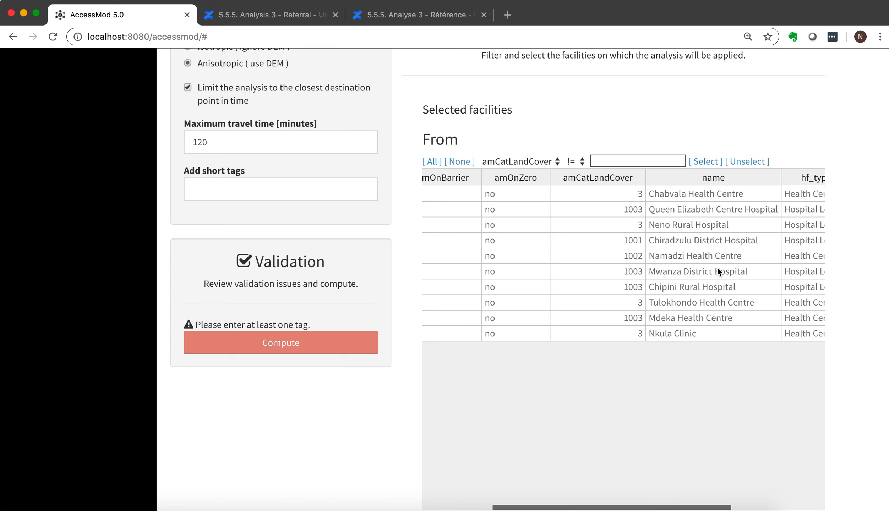
{"action": "scroll", "coordinate": [659, 270], "scroll_direction": "left", "scroll_amount": 5}
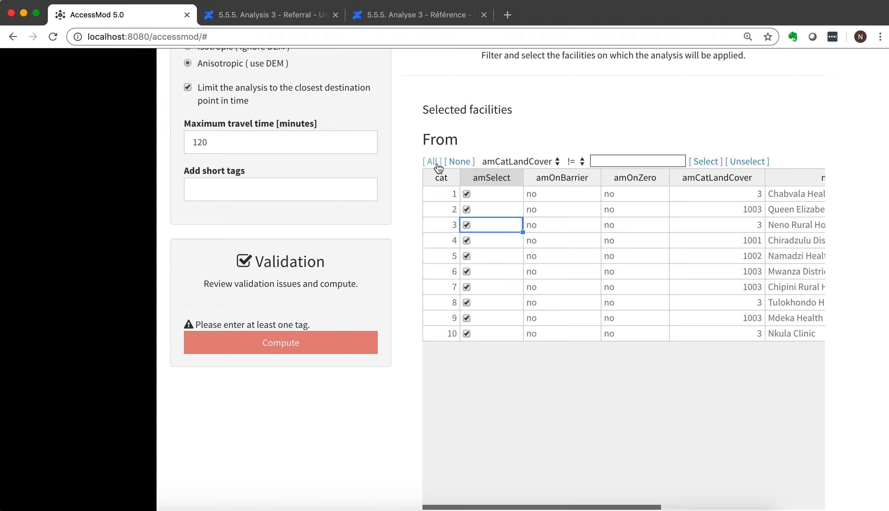
{"action": "left_click", "coordinate": [459, 162]}
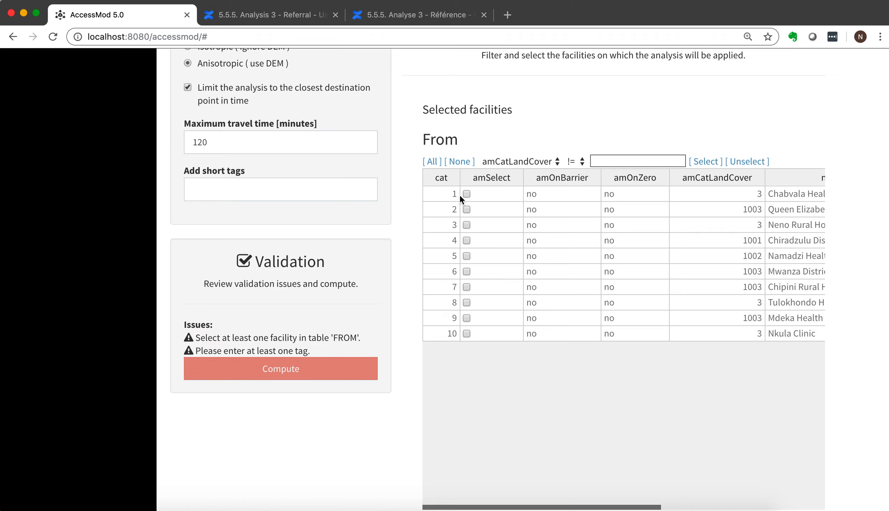
{"action": "left_click", "coordinate": [548, 165]}
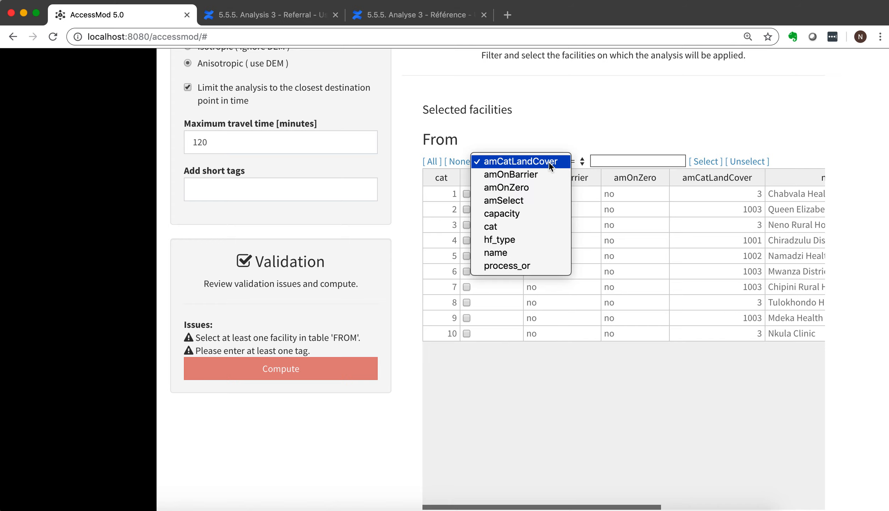
{"action": "left_click", "coordinate": [510, 240]}
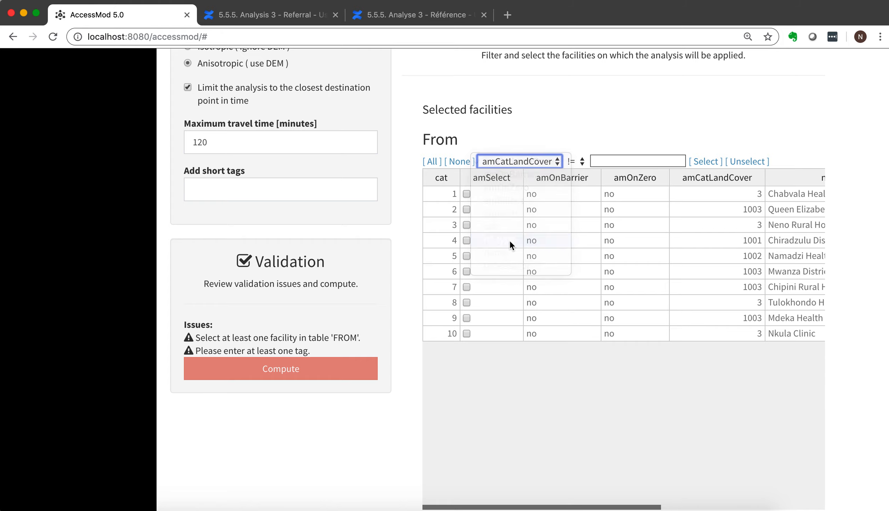
{"action": "left_click", "coordinate": [575, 163]}
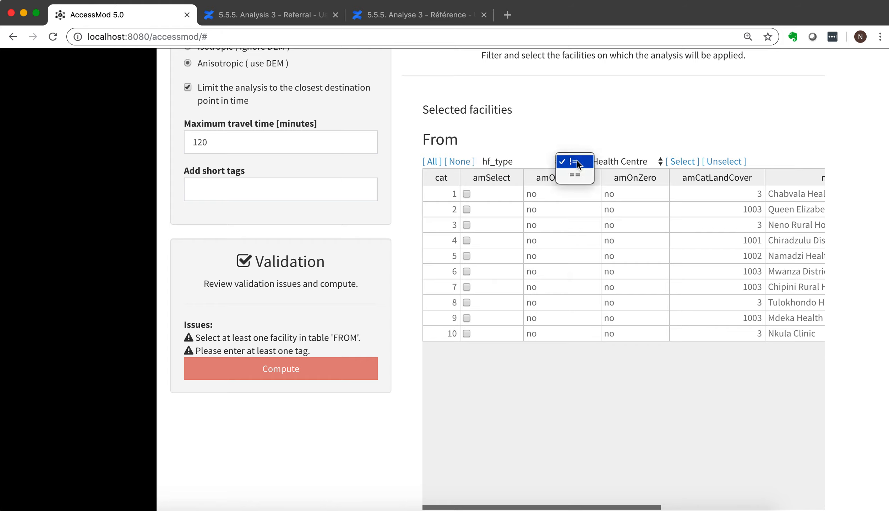
{"action": "left_click", "coordinate": [632, 162]}
{"action": "left_click", "coordinate": [632, 162]}
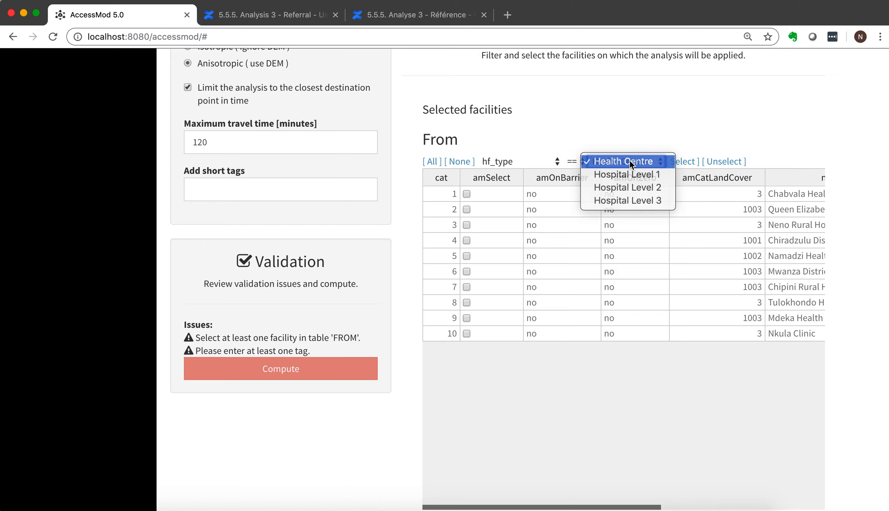
{"action": "left_click", "coordinate": [682, 162]}
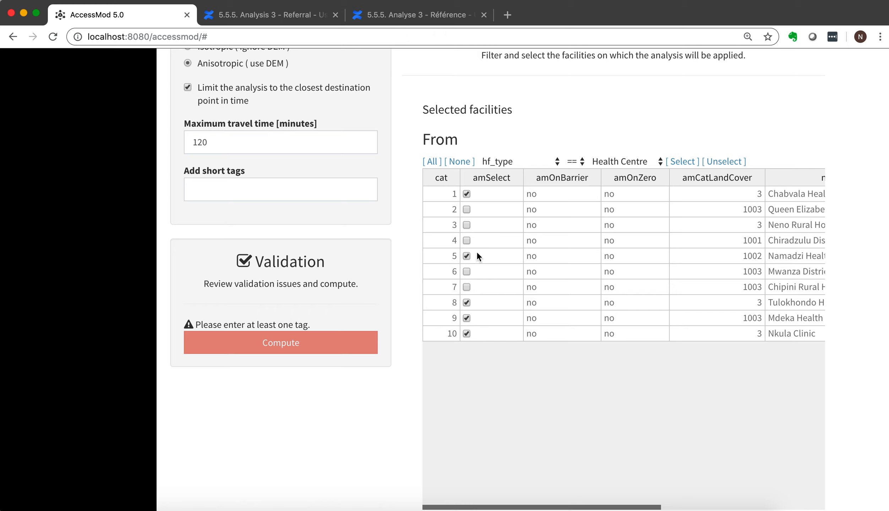
{"action": "scroll", "coordinate": [669, 267], "scroll_direction": "right", "scroll_amount": 4}
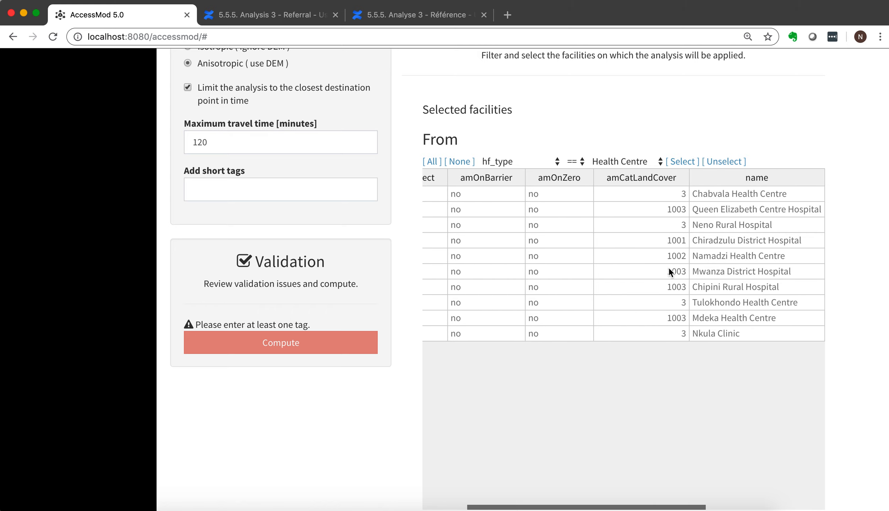
Clear the selection in the To facilities table and set its filter field to hf_type.
{"action": "scroll", "coordinate": [619, 268], "scroll_direction": "left", "scroll_amount": 4}
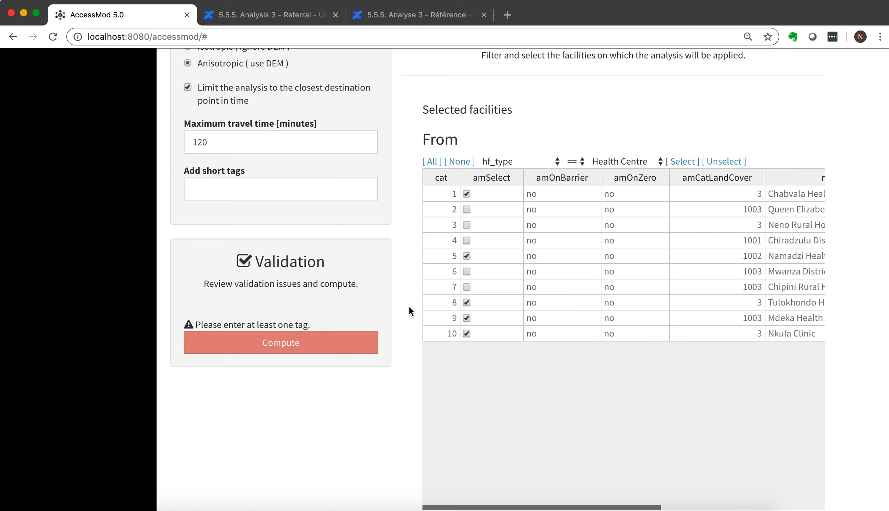
{"action": "scroll", "coordinate": [409, 308], "scroll_direction": "down", "scroll_amount": 10}
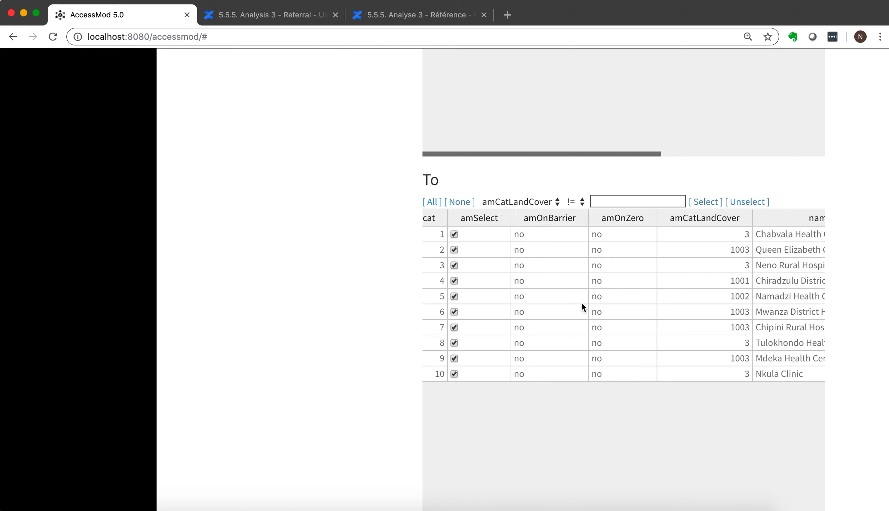
{"action": "left_click", "coordinate": [457, 205]}
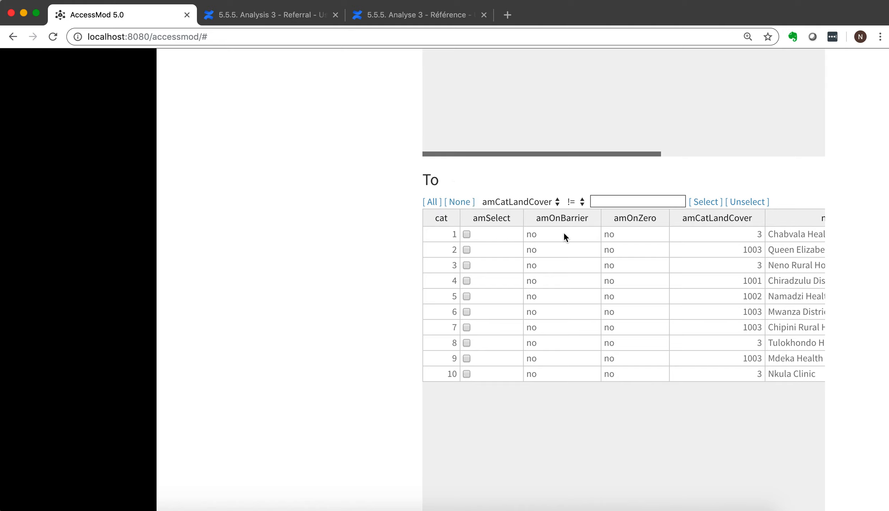
{"action": "left_click", "coordinate": [551, 202]}
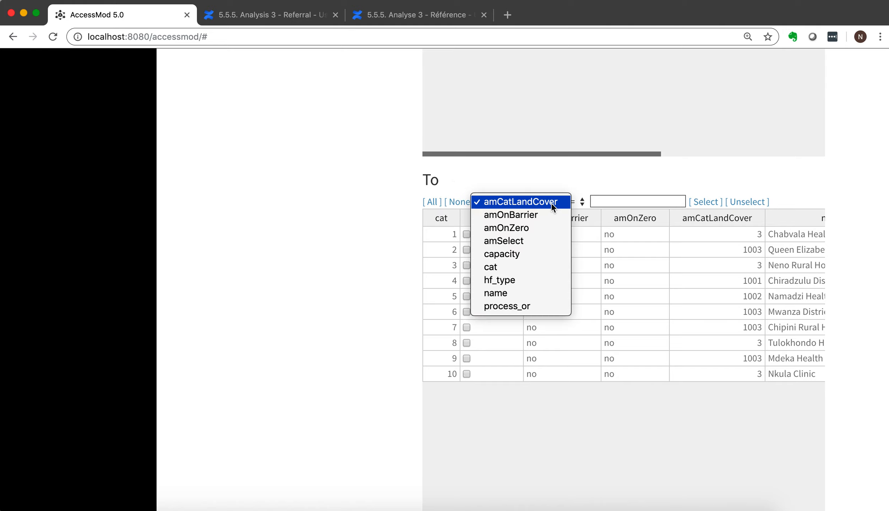
{"action": "left_click", "coordinate": [519, 281]}
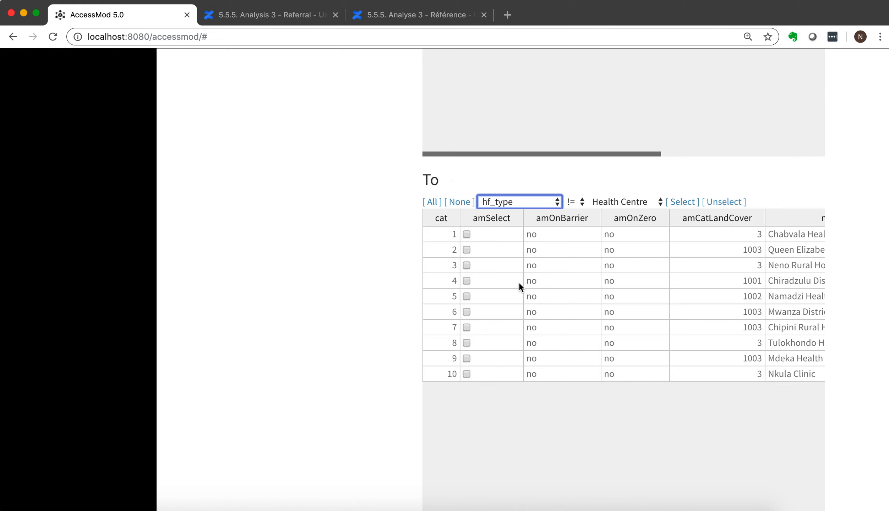
Try selecting the To facilities whose hf_type differs from (!=) Health Centre, and clear that selection.
{"action": "left_click", "coordinate": [579, 202]}
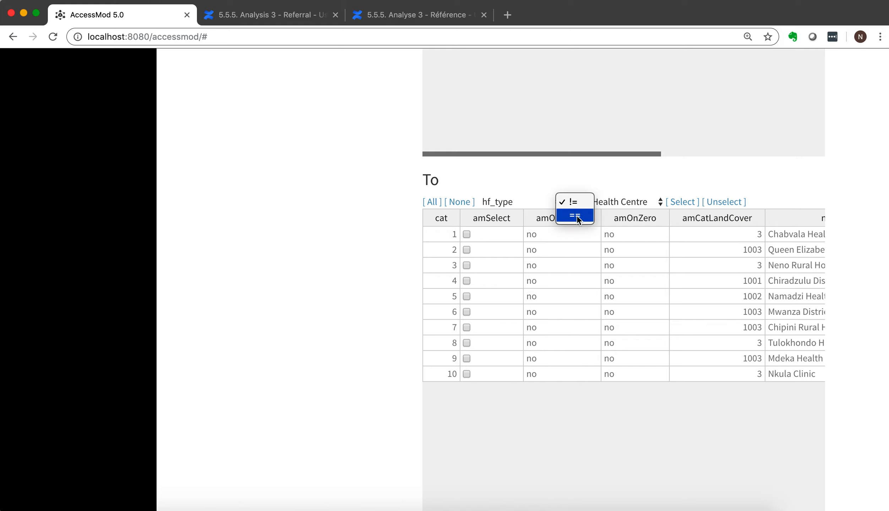
{"action": "left_click", "coordinate": [581, 203]}
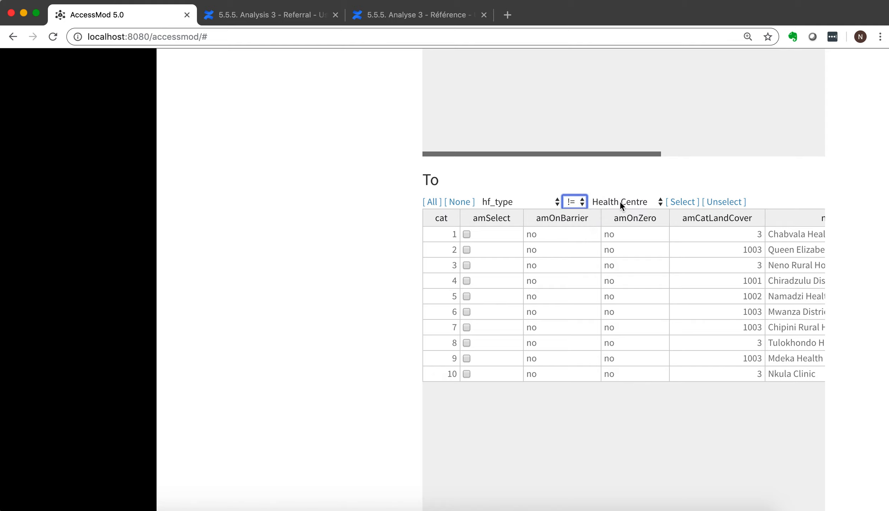
{"action": "left_click", "coordinate": [681, 203]}
{"action": "scroll", "coordinate": [699, 290], "scroll_direction": "right", "scroll_amount": 3}
{"action": "scroll", "coordinate": [700, 290], "scroll_direction": "left", "scroll_amount": 3}
{"action": "left_click", "coordinate": [455, 203]}
Set the To filter's operator to == and select the facilities whose hf_type is Hospital Level 1.
{"action": "left_click", "coordinate": [579, 202]}
{"action": "left_click", "coordinate": [576, 217]}
{"action": "left_click", "coordinate": [628, 202]}
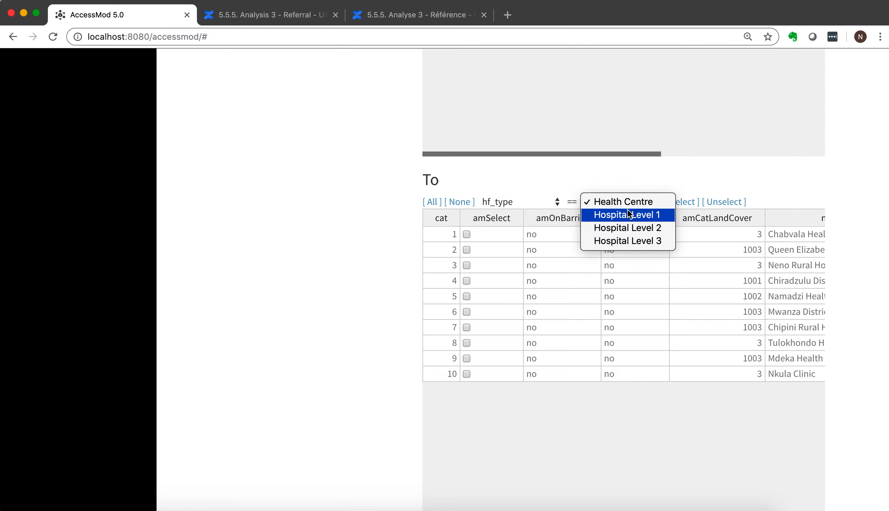
{"action": "left_click", "coordinate": [627, 216]}
{"action": "left_click", "coordinate": [681, 202]}
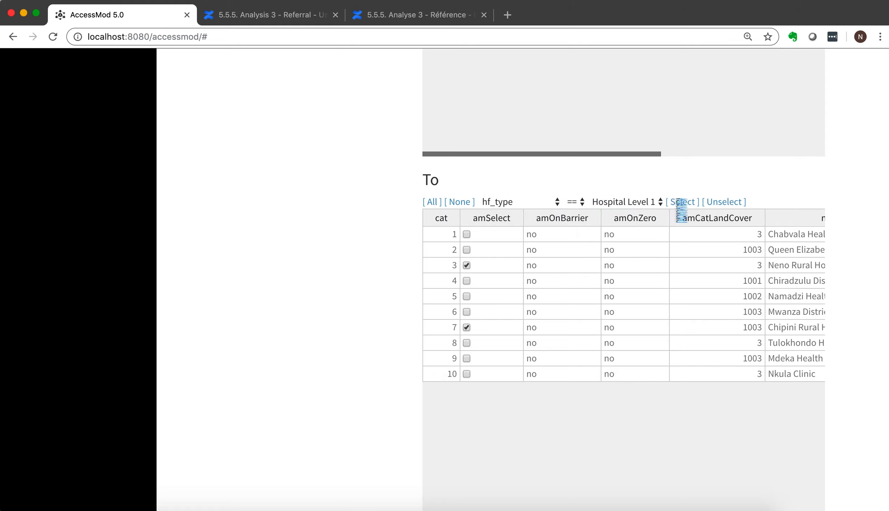
Add the Hospital Level 2 and Hospital Level 3 facilities to the To table's selection.
{"action": "left_click", "coordinate": [625, 201]}
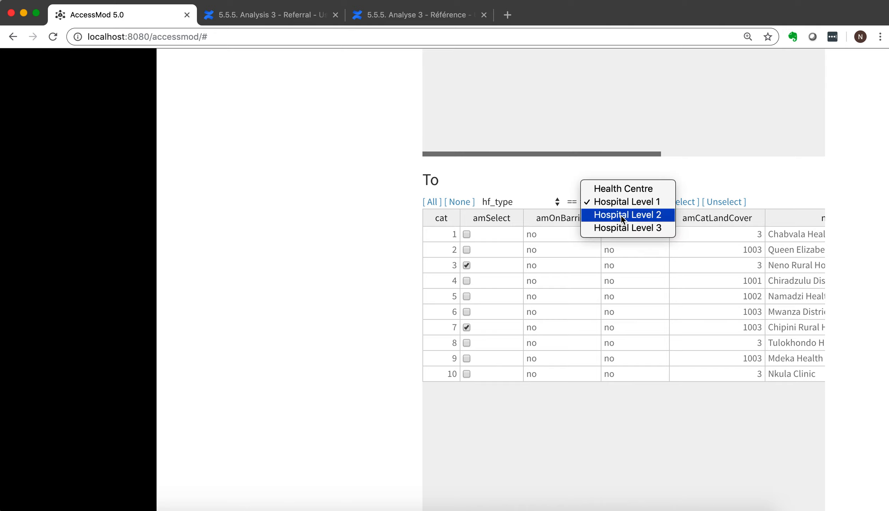
{"action": "left_click", "coordinate": [621, 214]}
{"action": "left_click", "coordinate": [678, 202]}
{"action": "left_click", "coordinate": [633, 204]}
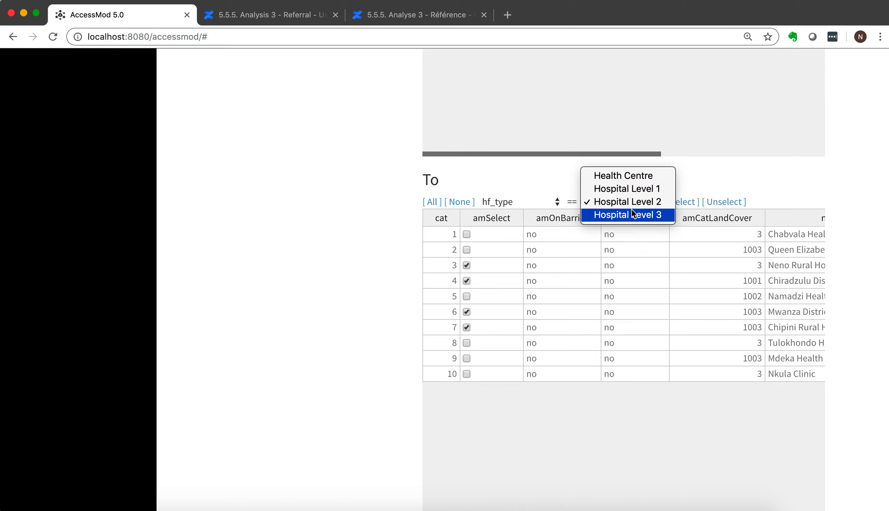
{"action": "left_click", "coordinate": [632, 215]}
{"action": "left_click", "coordinate": [683, 202]}
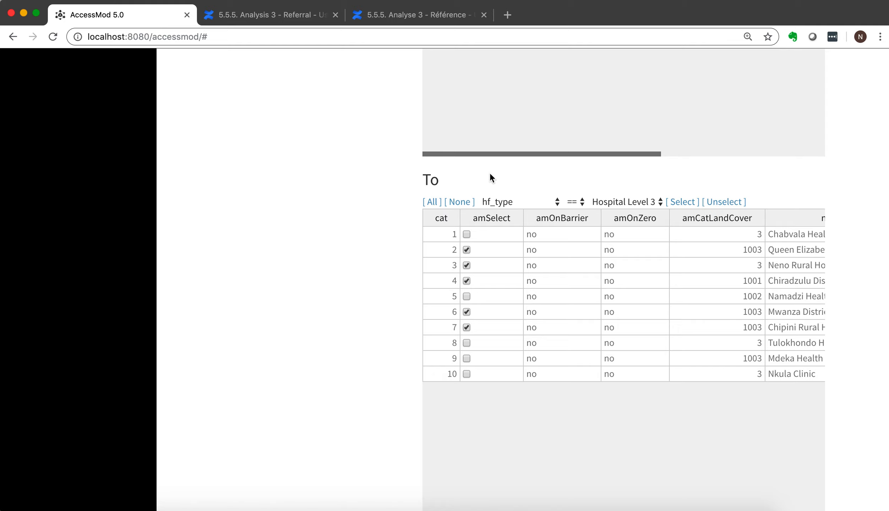
Examine the selected From and To facilities and the analysis settings.
{"action": "scroll", "coordinate": [489, 178], "scroll_direction": "up", "scroll_amount": 2}
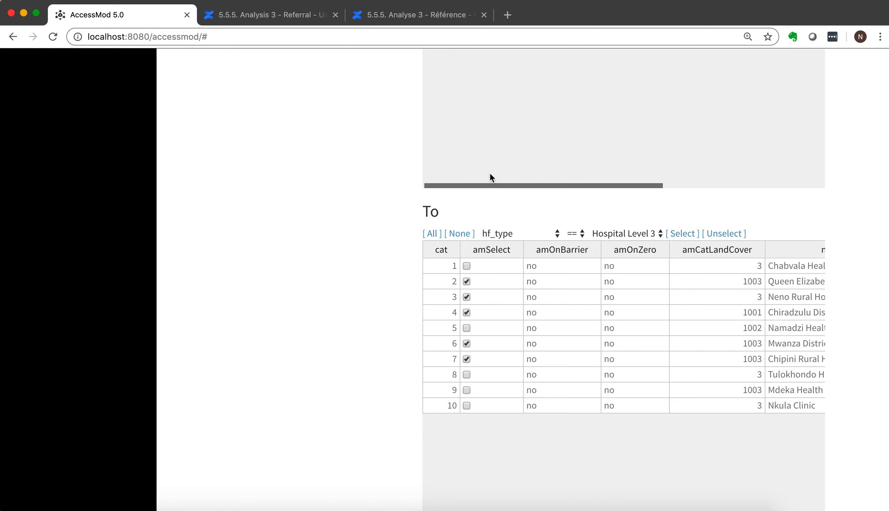
{"action": "scroll", "coordinate": [400, 170], "scroll_direction": "up", "scroll_amount": 10}
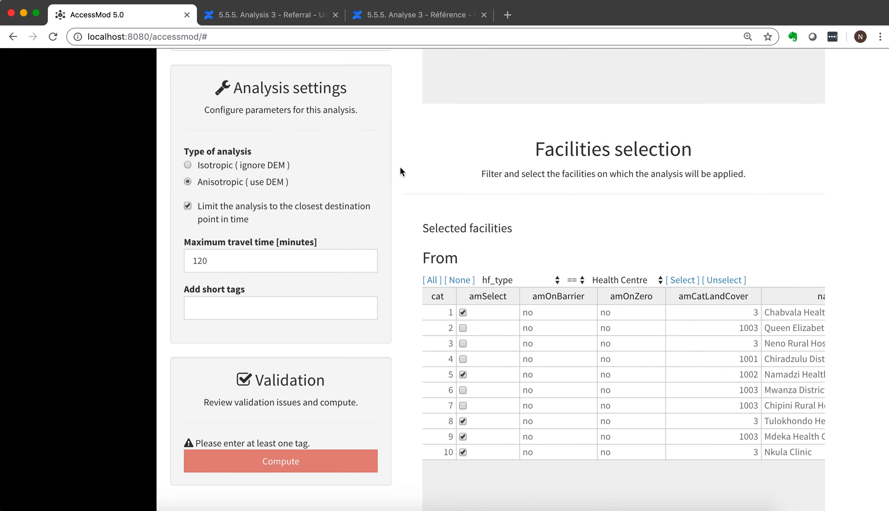
{"action": "scroll", "coordinate": [400, 168], "scroll_direction": "up", "scroll_amount": 2}
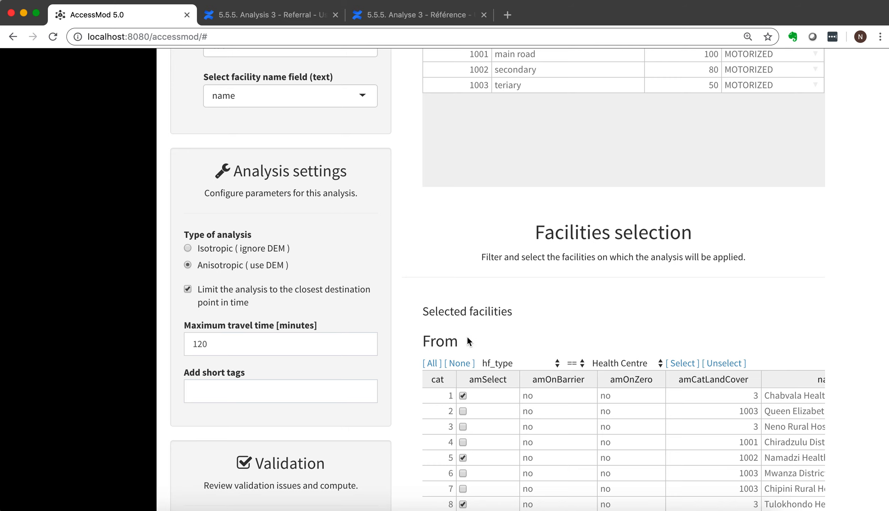
{"action": "scroll", "coordinate": [468, 338], "scroll_direction": "down", "scroll_amount": 3}
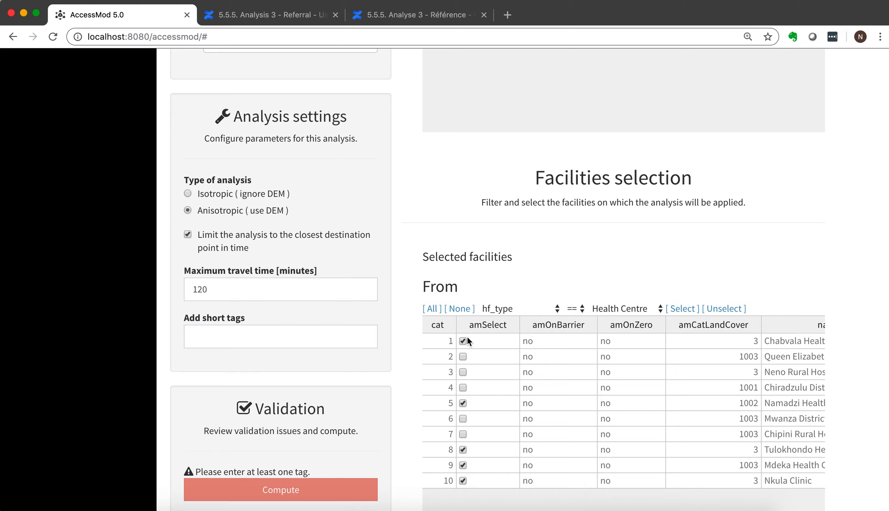
{"action": "scroll", "coordinate": [467, 338], "scroll_direction": "right", "scroll_amount": 2}
{"action": "scroll", "coordinate": [467, 338], "scroll_direction": "left", "scroll_amount": 2}
{"action": "scroll", "coordinate": [418, 374], "scroll_direction": "down", "scroll_amount": 1}
{"action": "scroll", "coordinate": [418, 371], "scroll_direction": "down", "scroll_amount": 15}
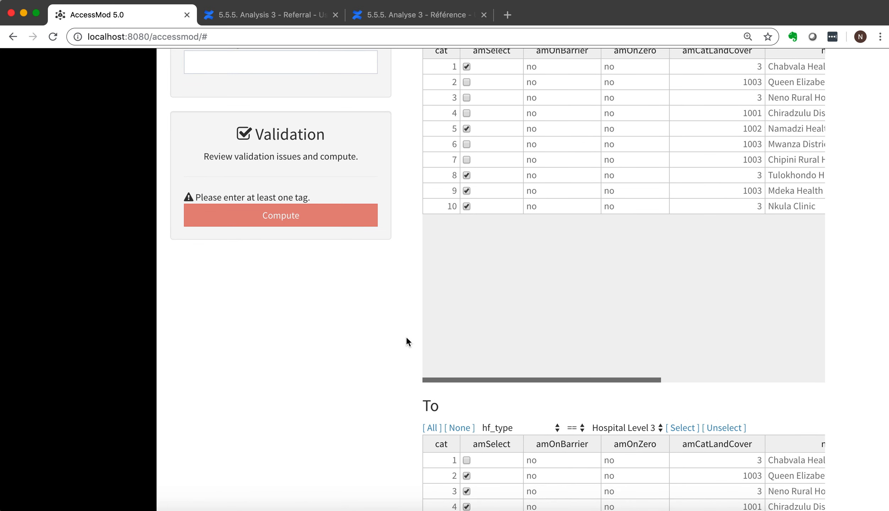
{"action": "scroll", "coordinate": [405, 315], "scroll_direction": "up", "scroll_amount": 12}
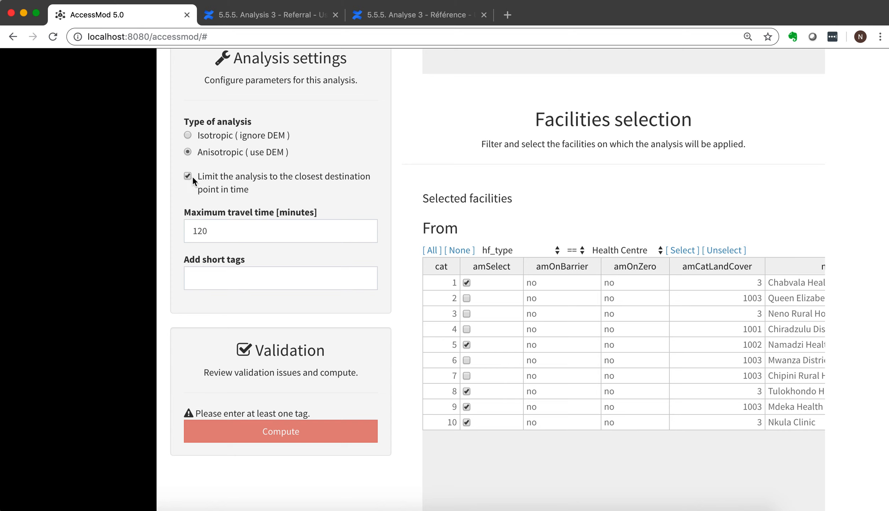
Turn off limiting the analysis to the closest destination point in time and set the maximum travel time to 0 minutes.
{"action": "scroll", "coordinate": [258, 192], "scroll_direction": "up", "scroll_amount": 2}
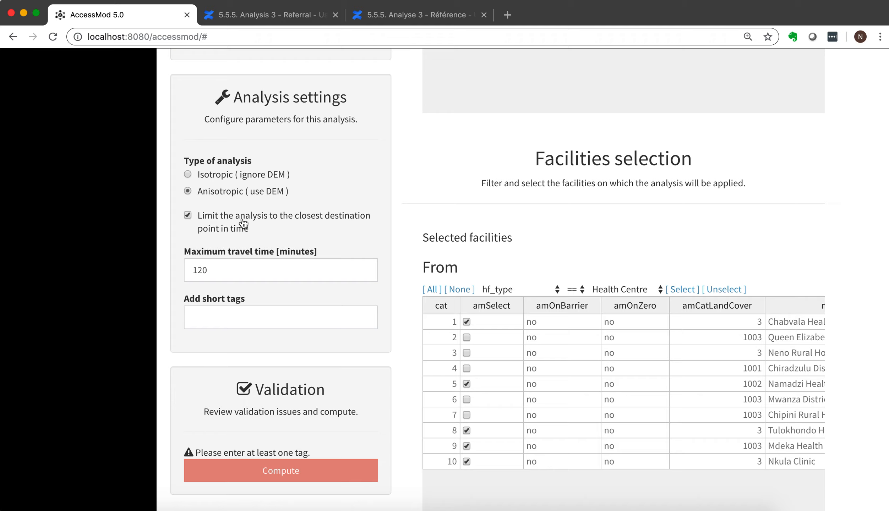
{"action": "left_click", "coordinate": [189, 216]}
{"action": "left_click_drag", "start_coordinate": [217, 271], "coordinate": [184, 270]}
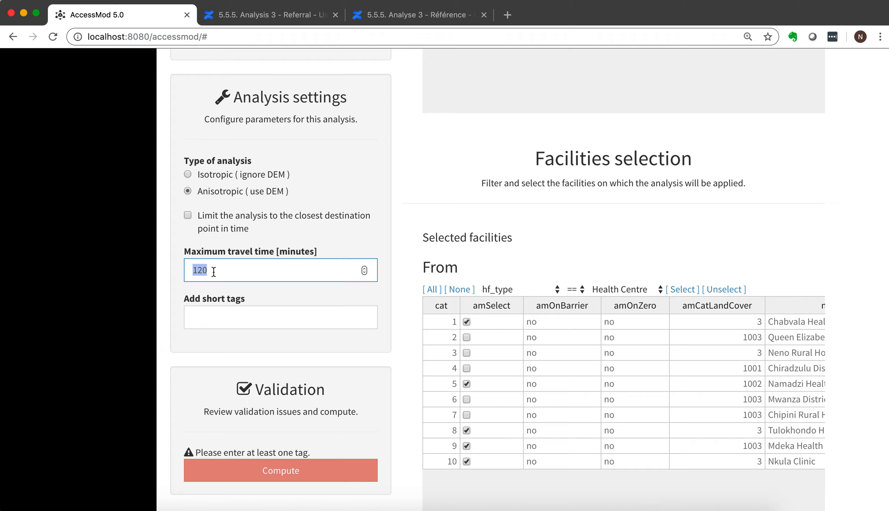
{"action": "left_click_drag", "start_coordinate": [214, 271], "coordinate": [189, 272]}
{"action": "left_click", "coordinate": [209, 270]}
{"action": "left_click", "coordinate": [209, 271]}
{"action": "left_click_drag", "start_coordinate": [209, 271], "coordinate": [169, 269]}
{"action": "type", "text": "0"}
Enter "referral full" as the short tags for the analysis outputs.
{"action": "left_click", "coordinate": [240, 319]}
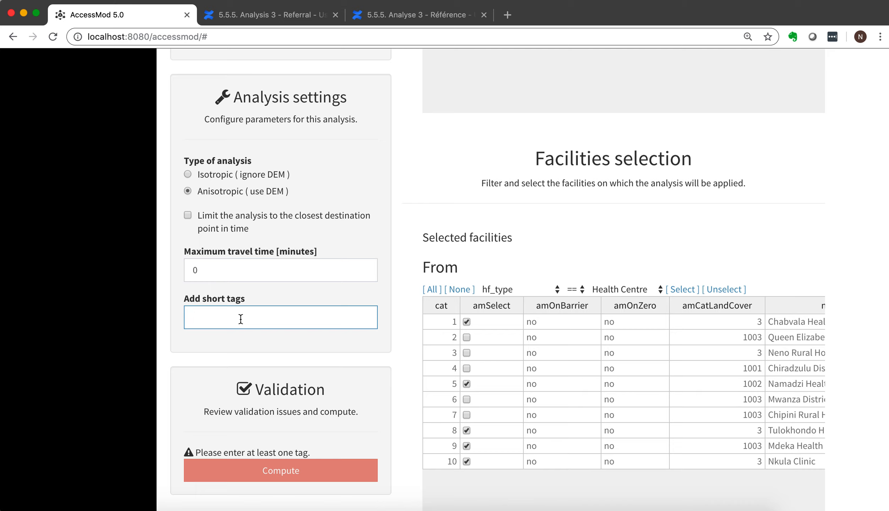
{"action": "type", "text": "ref"}
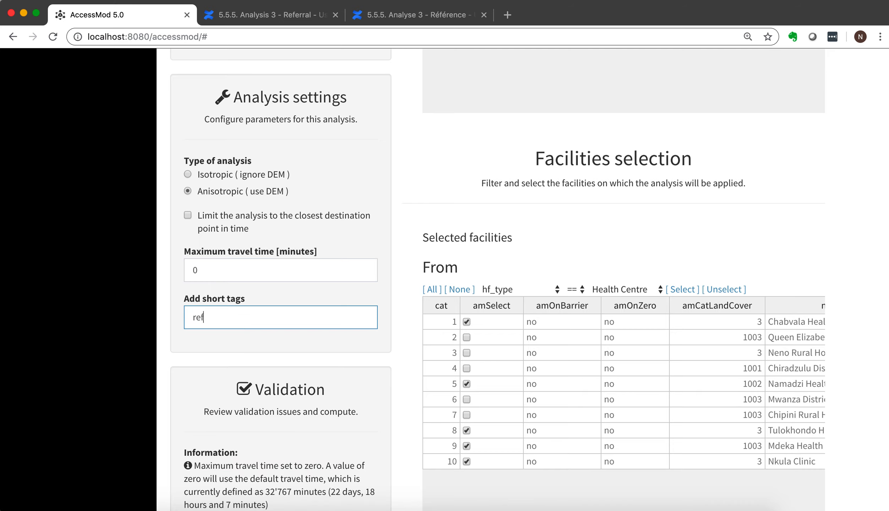
{"action": "type", "text": "erral full"}
Review the validation information, compute the referral analysis and dismiss the completion message.
{"action": "scroll", "coordinate": [400, 432], "scroll_direction": "down", "scroll_amount": 5}
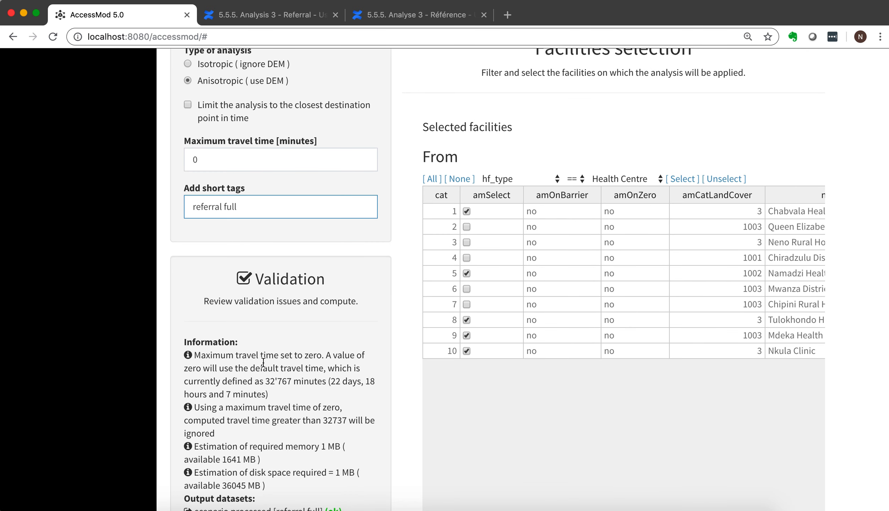
{"action": "scroll", "coordinate": [264, 398], "scroll_direction": "down", "scroll_amount": 5}
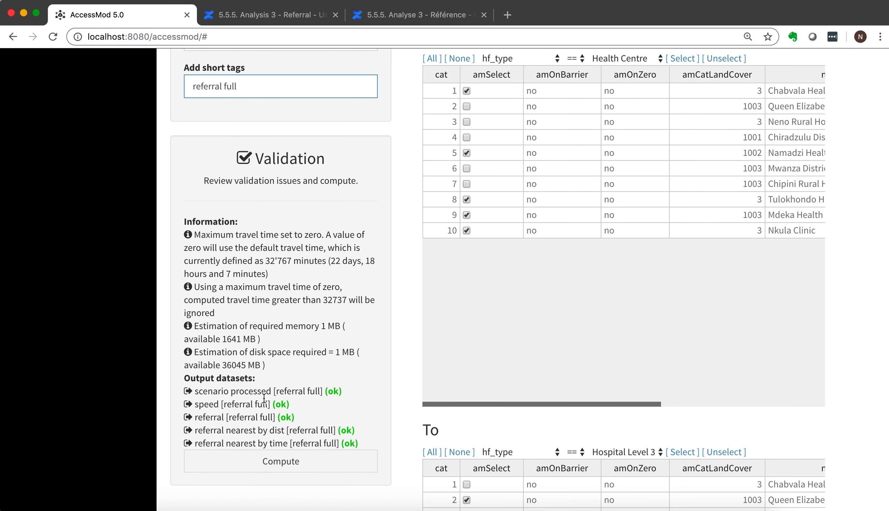
{"action": "scroll", "coordinate": [393, 442], "scroll_direction": "down", "scroll_amount": 5}
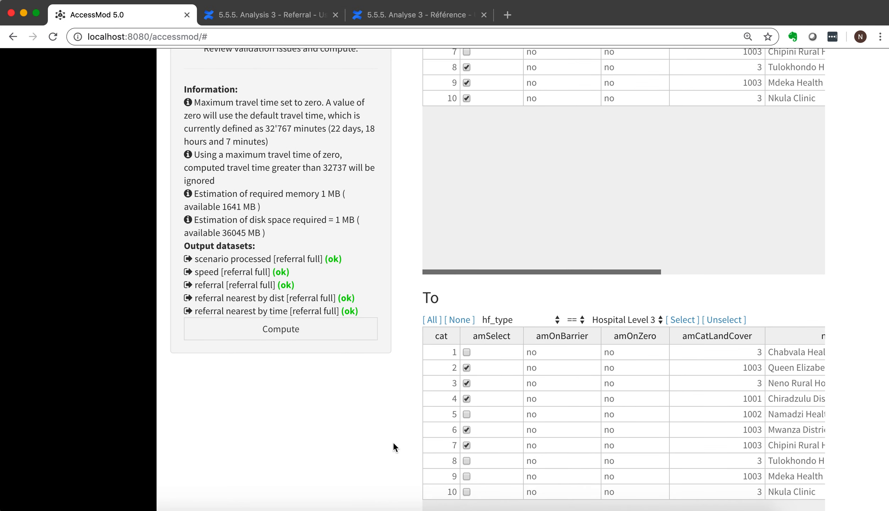
{"action": "left_click", "coordinate": [293, 328]}
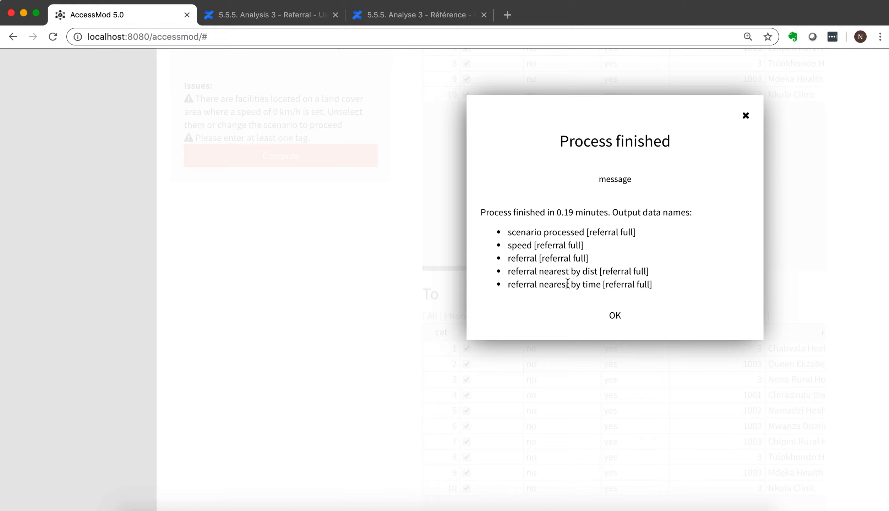
{"action": "left_click", "coordinate": [614, 316]}
Filter the project's available data to show only the outputs of the last analysis.
{"action": "scroll", "coordinate": [170, 275], "scroll_direction": "up", "scroll_amount": 20}
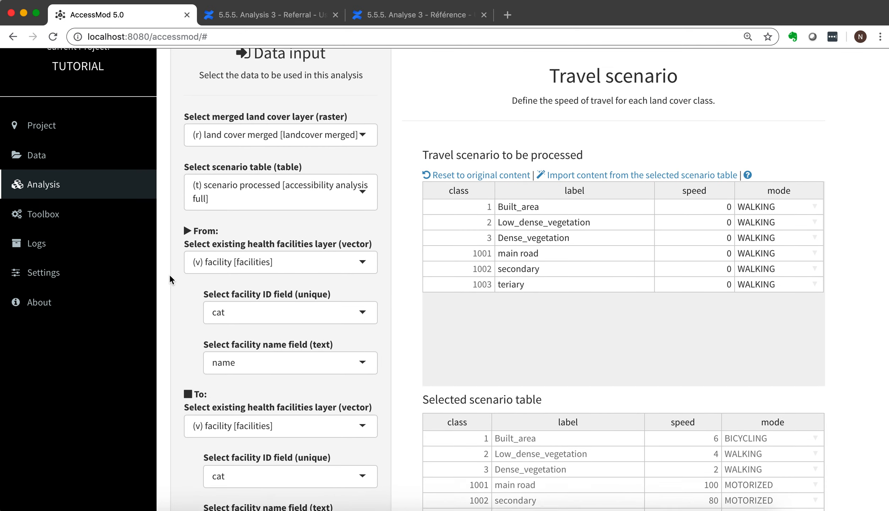
{"action": "left_click", "coordinate": [63, 175]}
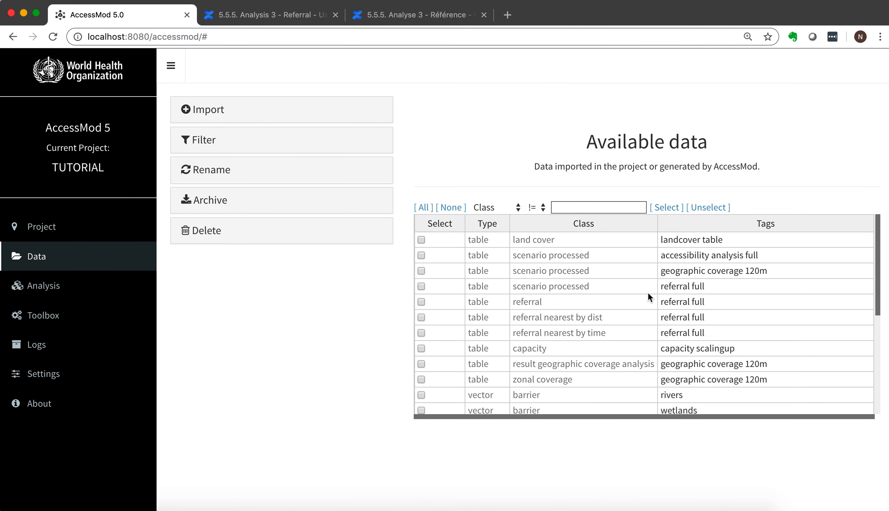
{"action": "left_click", "coordinate": [212, 143]}
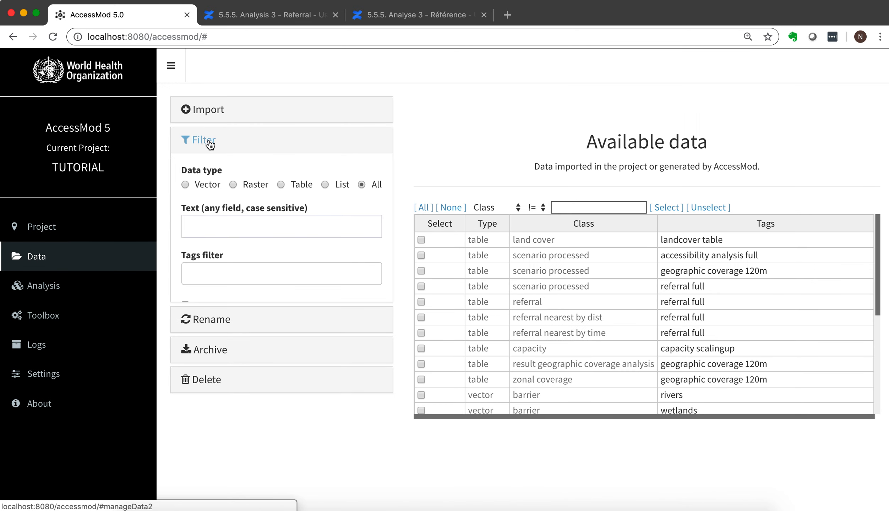
{"action": "left_click", "coordinate": [184, 304]}
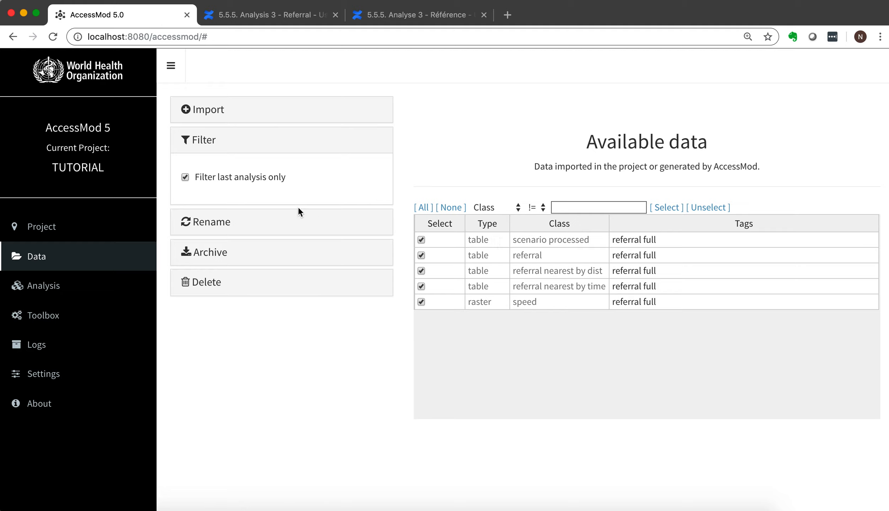
Open the archiving options for the selected referral full datasets.
{"action": "left_click", "coordinate": [218, 254]}
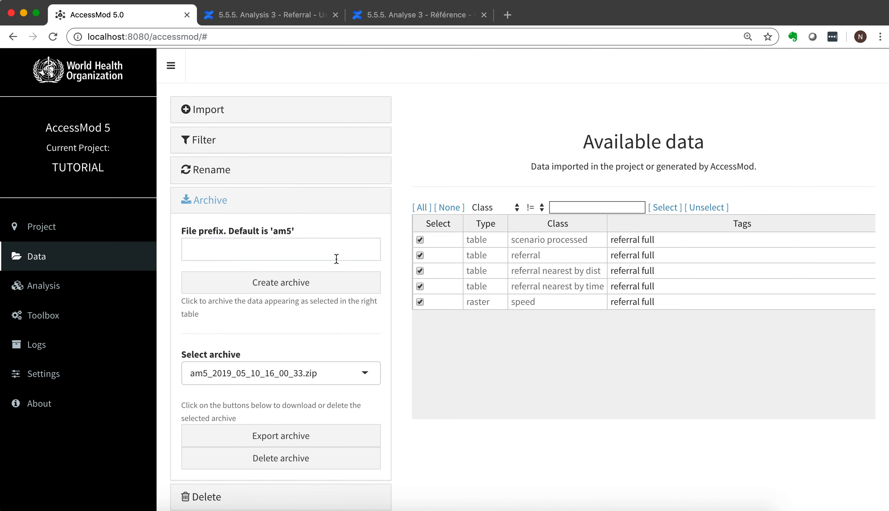